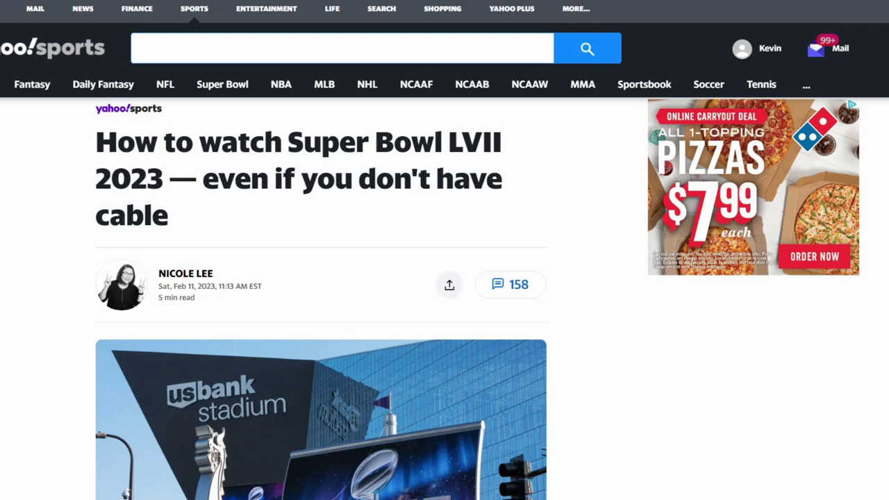
# Read through the article on how to watch Super Bowl LVII without cable, including which channel airs the game.
pyautogui.scroll(-15, 477, 286)
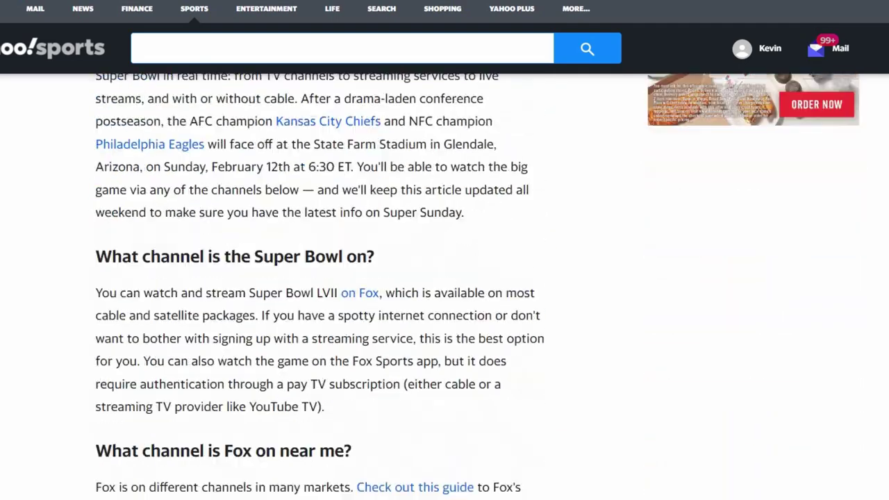
pyautogui.scroll(-2, 445, 285)
pyautogui.scroll(1, 445, 284)
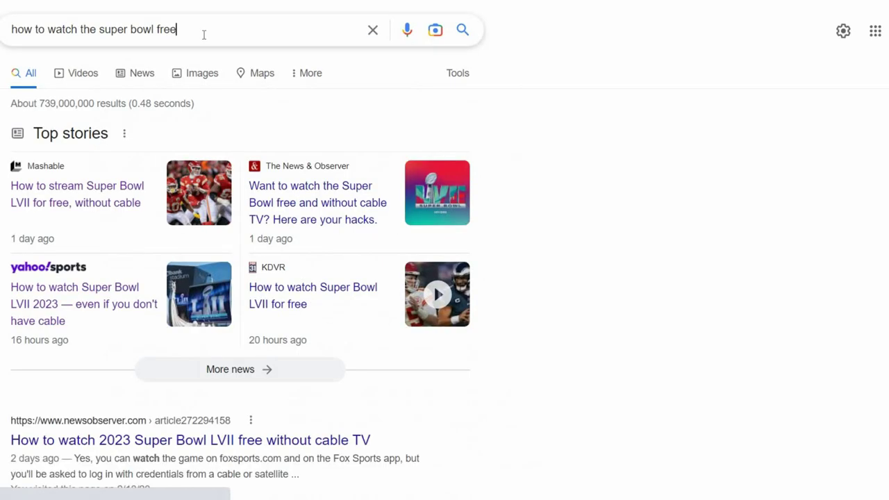
# Replace the query about watching the Super Bowl free with a search for fuboTV.
pyautogui.doubleClick(204, 34)
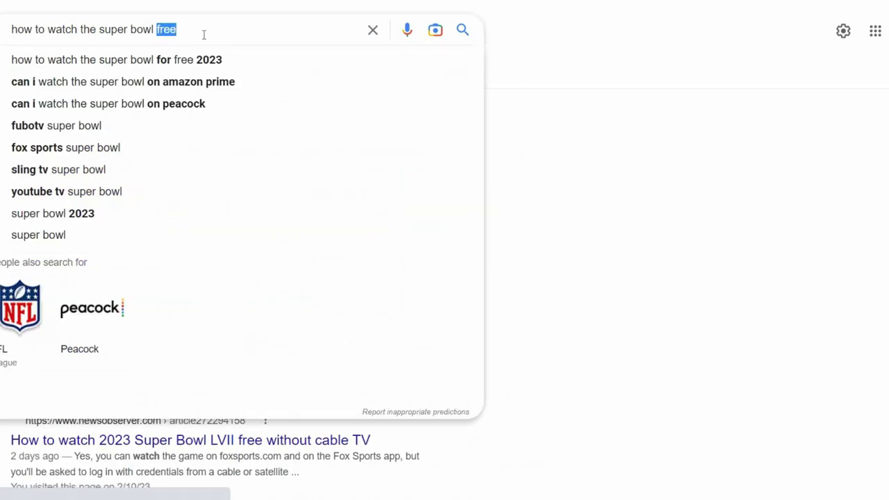
pyautogui.press('BackSpace')
pyautogui.press('BackSpace')
pyautogui.press('BackSpace')
pyautogui.press('BackSpace')
pyautogui.press('BackSpace')
pyautogui.press('BackSpace')
pyautogui.press('BackSpace')
pyautogui.press('BackSpace')
pyautogui.press('BackSpace')
pyautogui.press('BackSpace')
pyautogui.press('BackSpace')
pyautogui.press('BackSpace')
pyautogui.press('BackSpace')
pyautogui.press('BackSpace')
pyautogui.press('BackSpace')
pyautogui.press('BackSpace')
pyautogui.press('BackSpace')
pyautogui.press('BackSpace')
pyautogui.press('BackSpace')
pyautogui.press('BackSpace')
pyautogui.press('BackSpace')
pyautogui.press('BackSpace')
pyautogui.press('BackSpace')
pyautogui.press('BackSpace')
pyautogui.press('BackSpace')
pyautogui.press('BackSpace')
pyautogui.press('BackSpace')
pyautogui.press('BackSpace')
pyautogui.press('BackSpace')
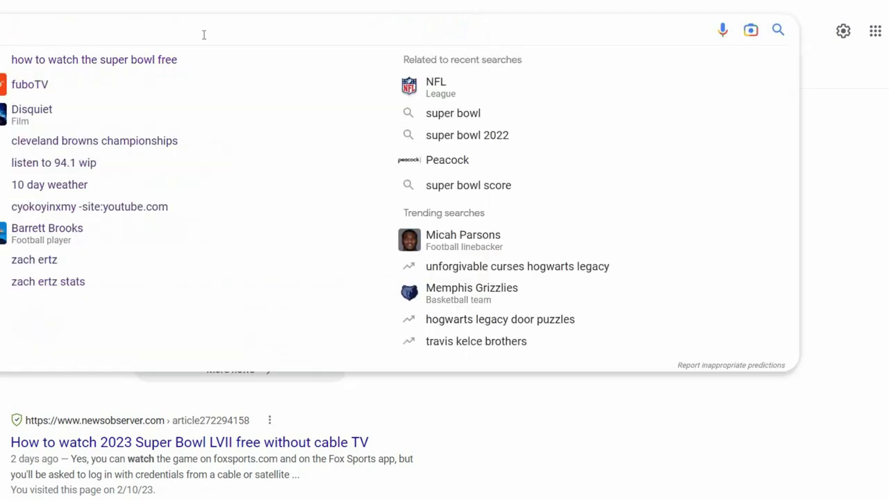
pyautogui.write('fubo')
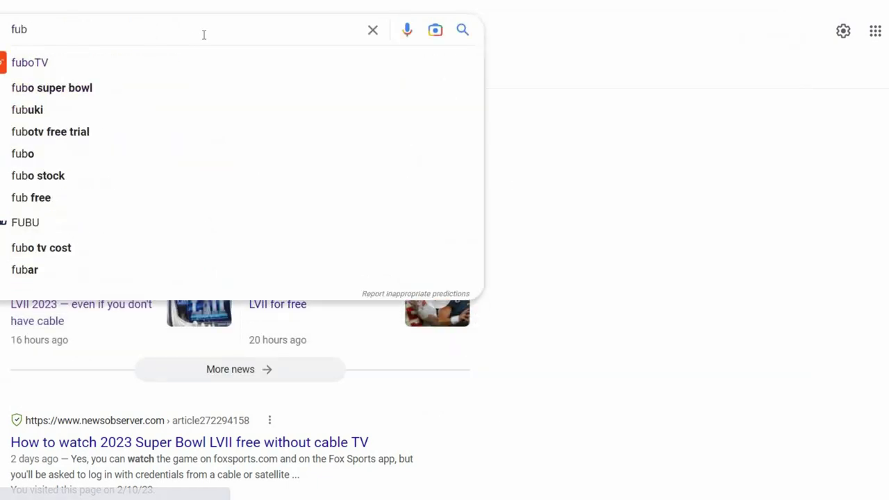
pyautogui.click(25, 62)
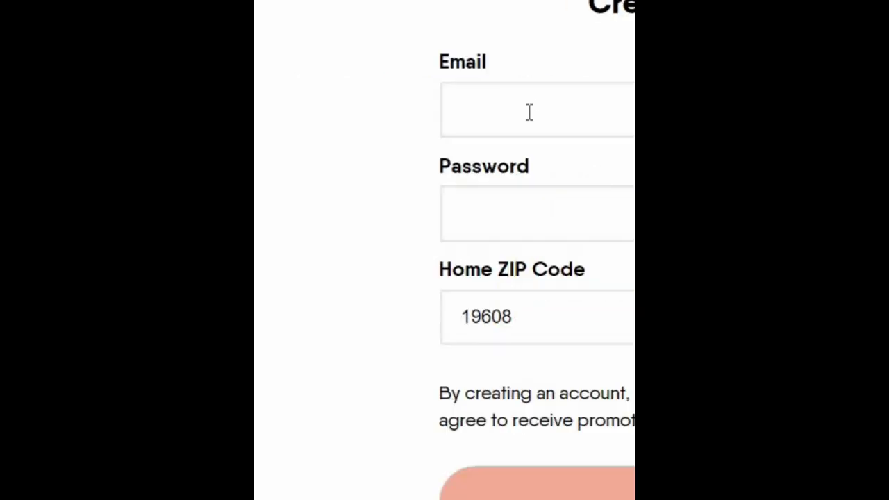
# Enter the account holder's e-mail address in the fuboTV account creation form.
pyautogui.click(529, 112)
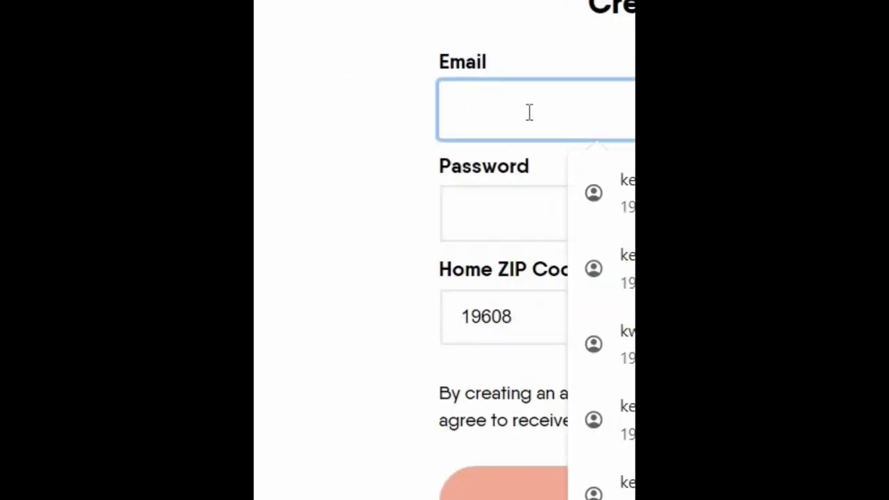
pyautogui.write('kwa')
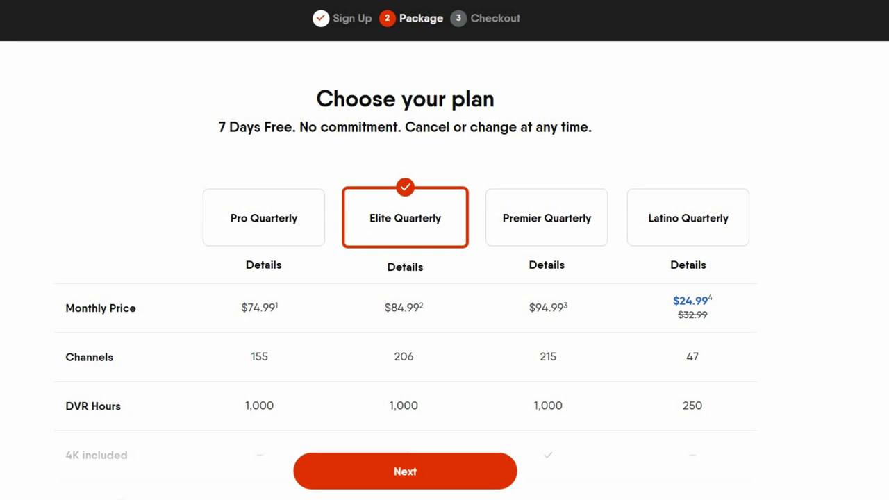
# Review the quarterly plan comparison with its prepaid price notes and select the Pro Quarterly plan.
pyautogui.scroll(-3, 444, 250)
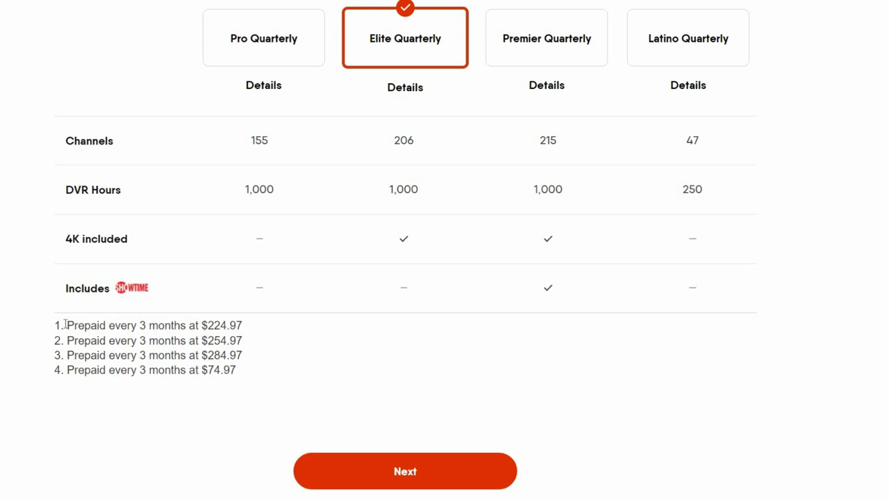
pyautogui.click(278, 52)
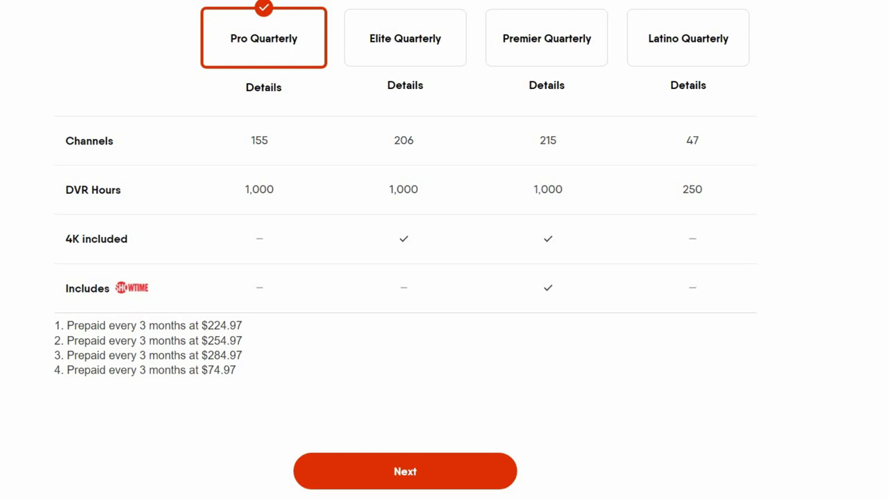
pyautogui.scroll(3, 445, 250)
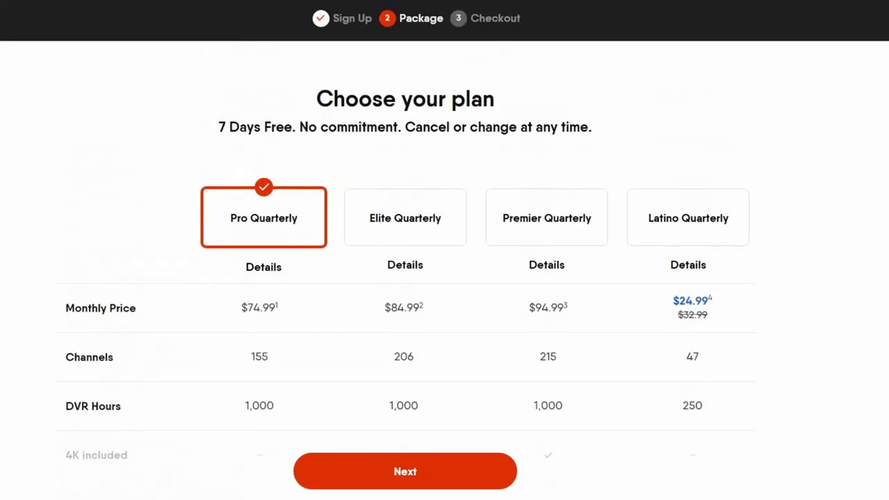
pyautogui.scroll(-1, 466, 407)
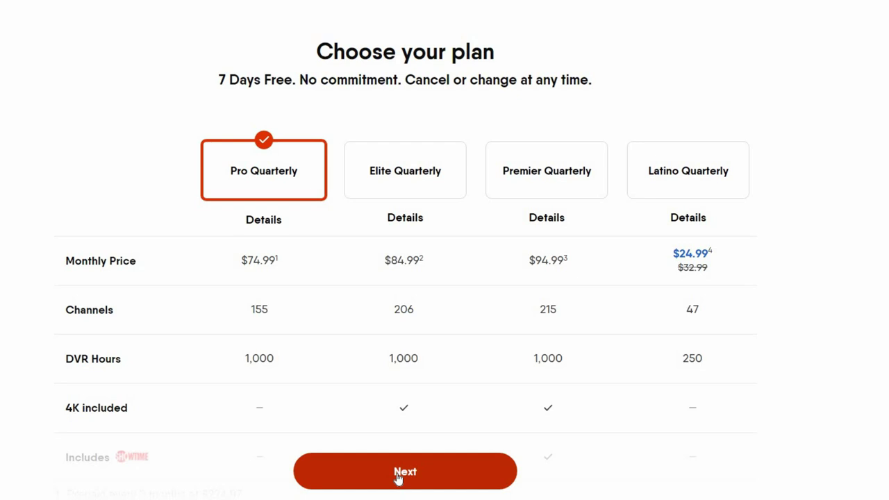
# Choose the Elite Quarterly plan and continue to the checkout stage.
pyautogui.click(400, 172)
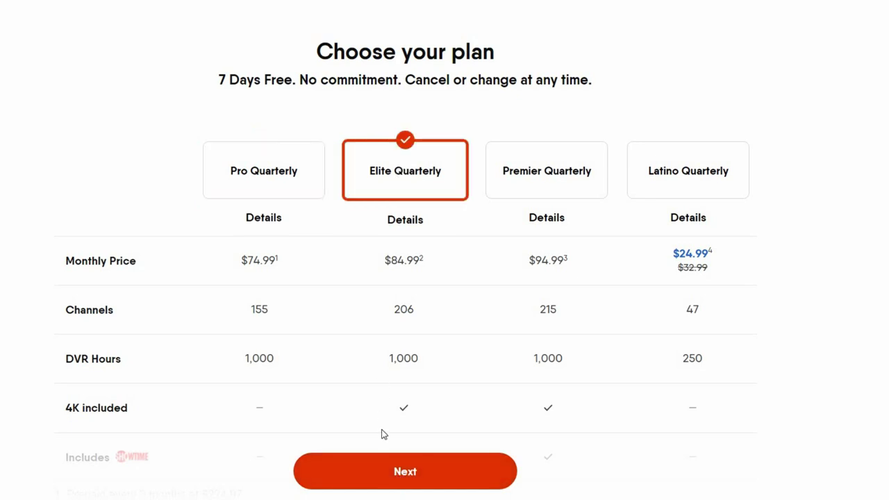
pyautogui.click(387, 472)
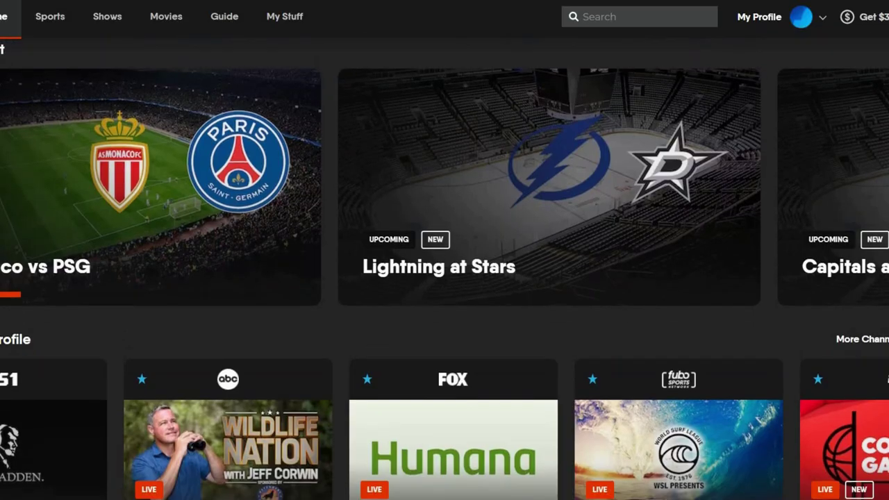
# Browse the featured games and live channels on the home page, and open the Sports section.
pyautogui.scroll(-7, 445, 269)
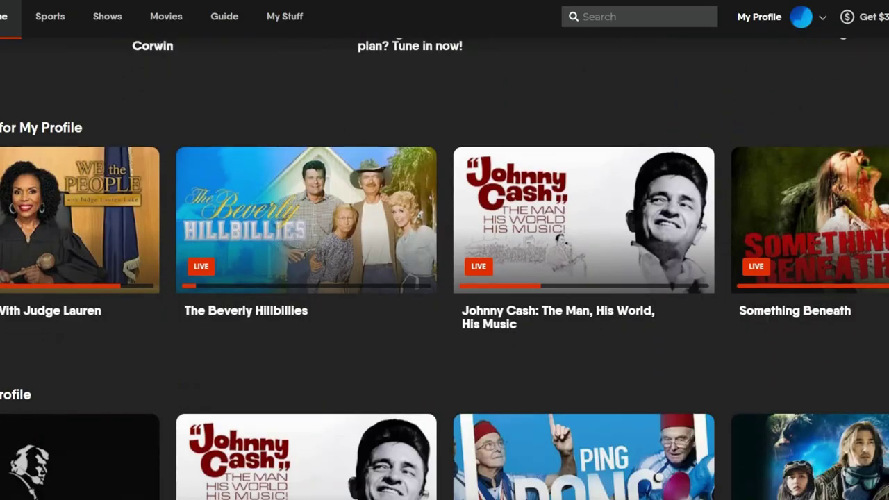
pyautogui.scroll(5, 444, 269)
pyautogui.scroll(3, 444, 269)
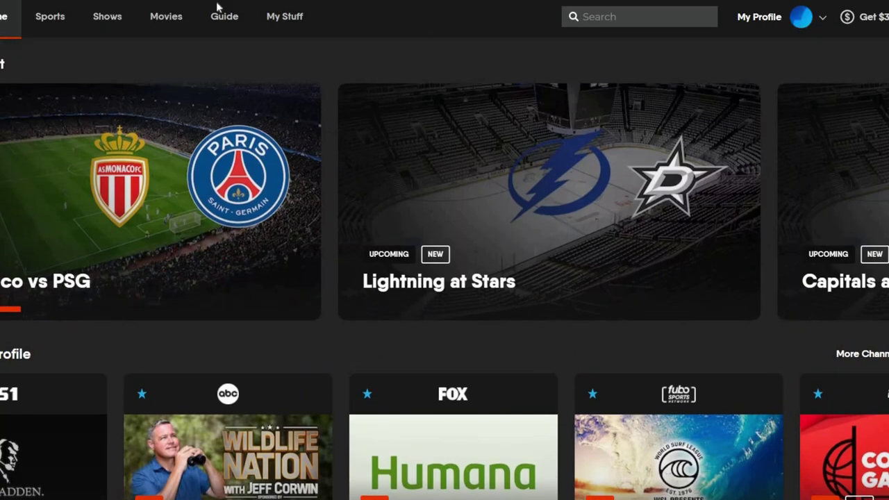
pyautogui.click(39, 28)
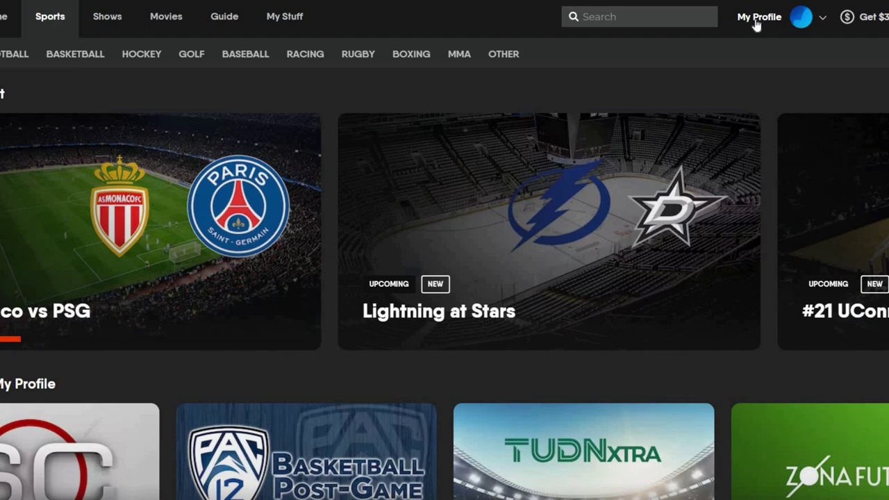
# Open the options of the My Profile account.
pyautogui.click(756, 24)
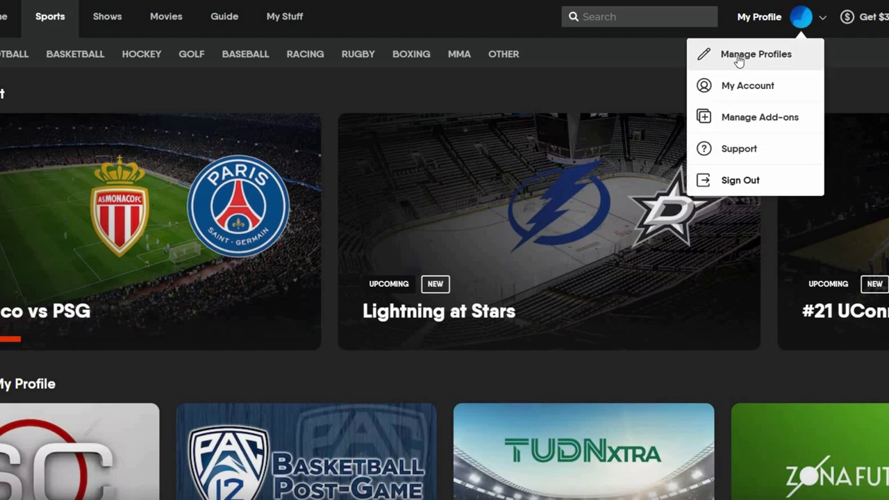